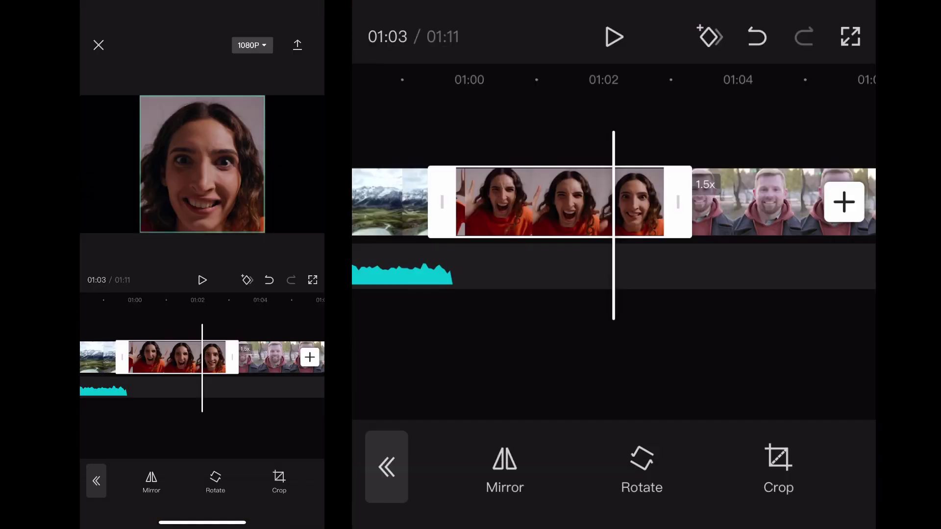
# - Scrub the timeline to check that the near-square face crop holds across the clip
pyautogui.moveTo(186, 357)
pyautogui.mouseDown()
pyautogui.moveTo(223, 357)
pyautogui.moveTo(179, 357)
pyautogui.mouseUp()
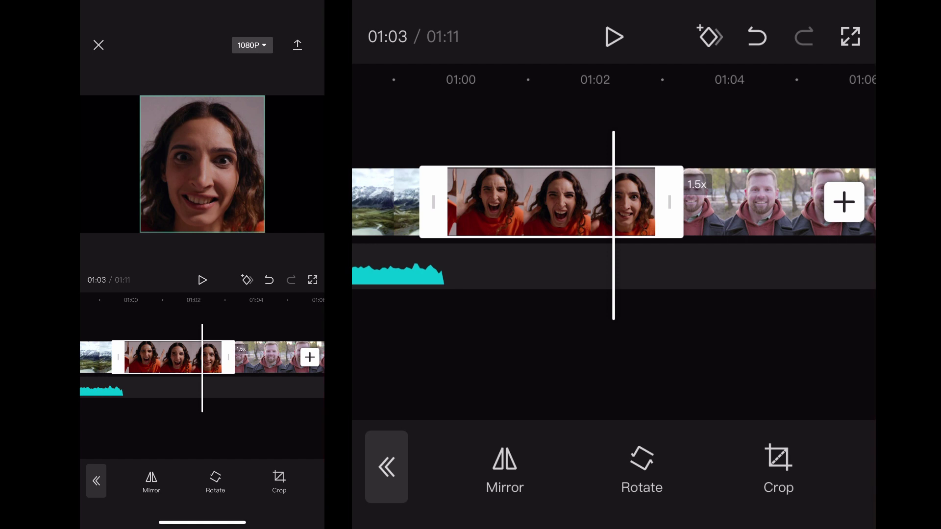
pyautogui.click(549, 202)
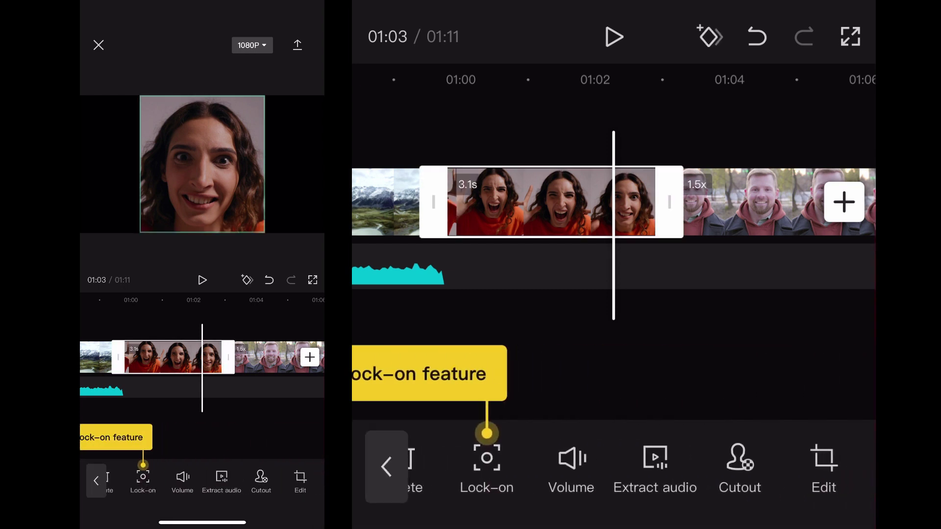
pyautogui.click(679, 466)
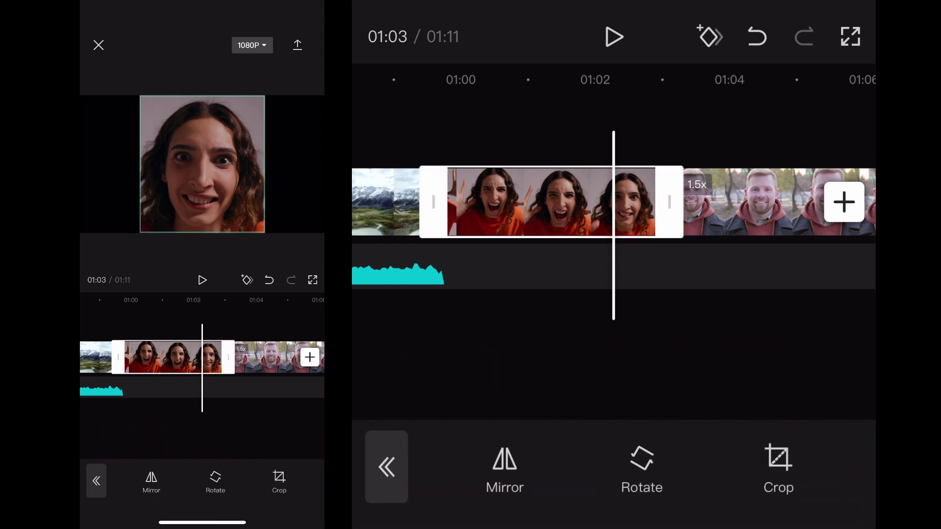
pyautogui.click(779, 468)
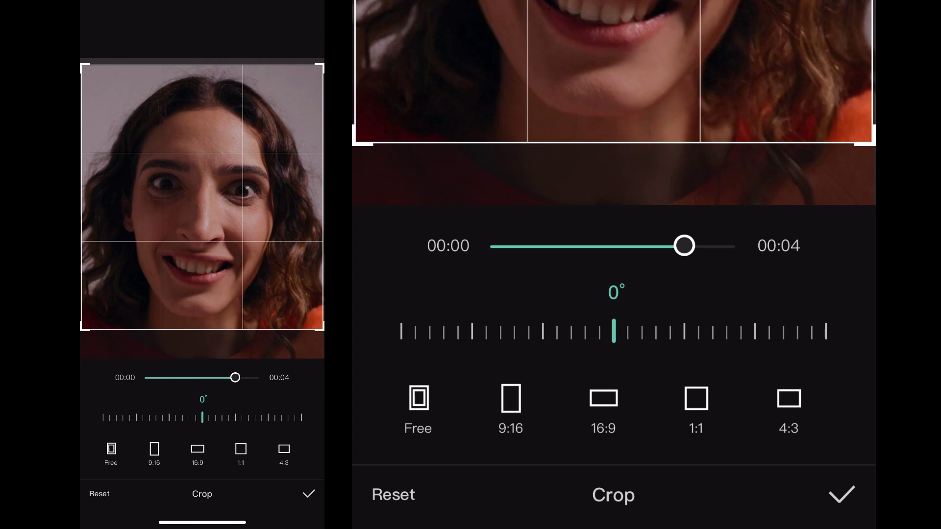
pyautogui.click(841, 495)
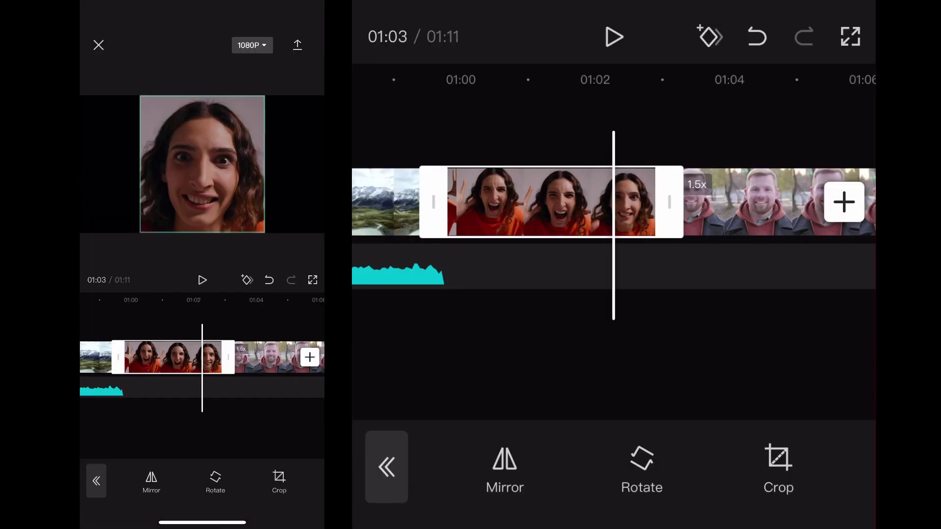